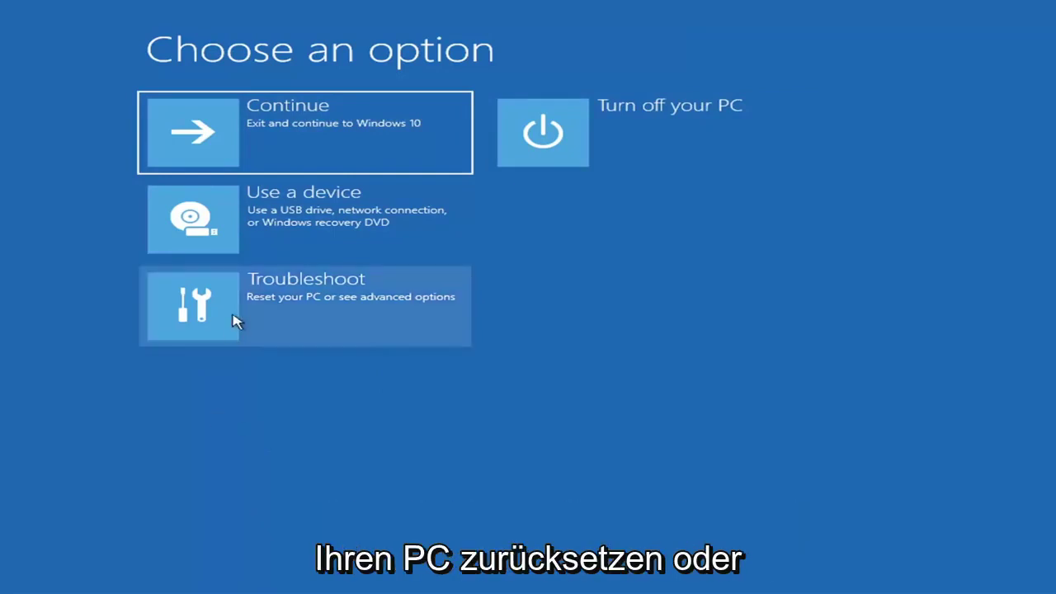
Step: Run Startup Repair from the advanced troubleshooting options
{"action": "left_click", "coordinate": [393, 313]}
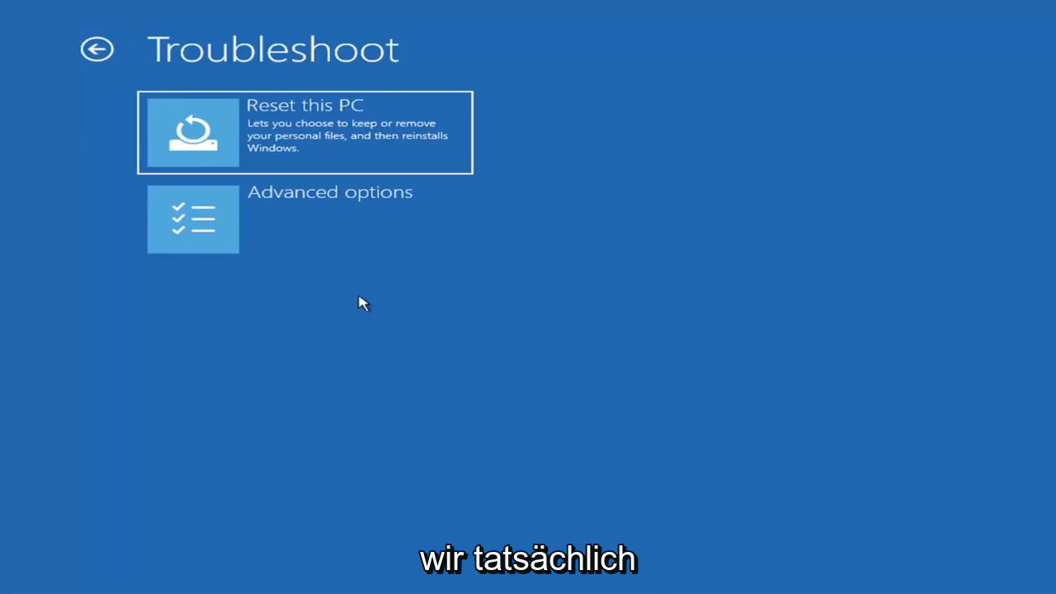
{"action": "left_click", "coordinate": [335, 224]}
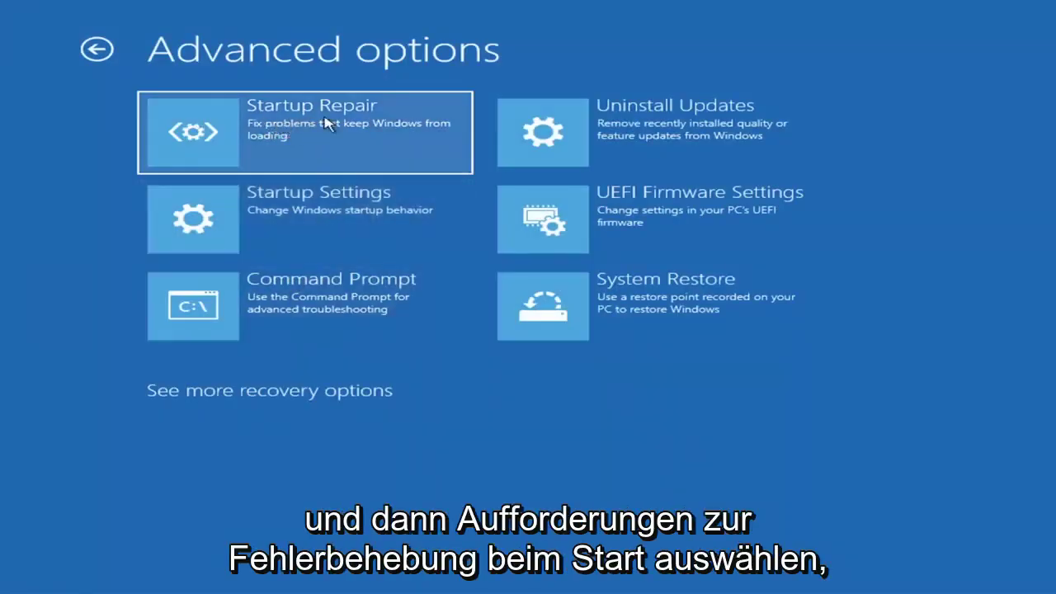
{"action": "left_click", "coordinate": [271, 142]}
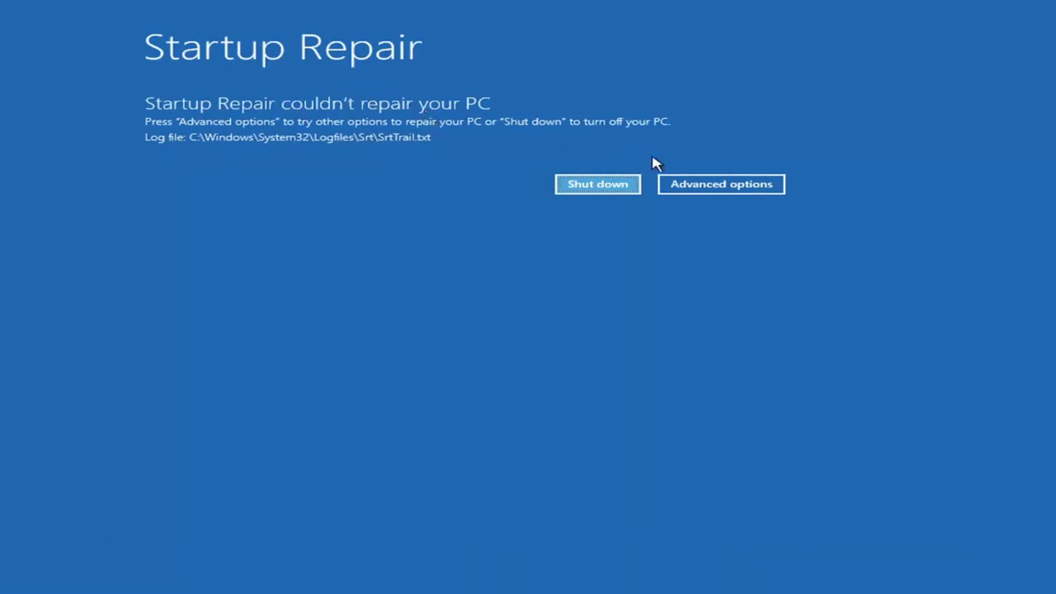
Step: Return to the advanced troubleshooting options and examine what Startup Settings and Uninstall Updates offer
{"action": "left_click", "coordinate": [734, 185]}
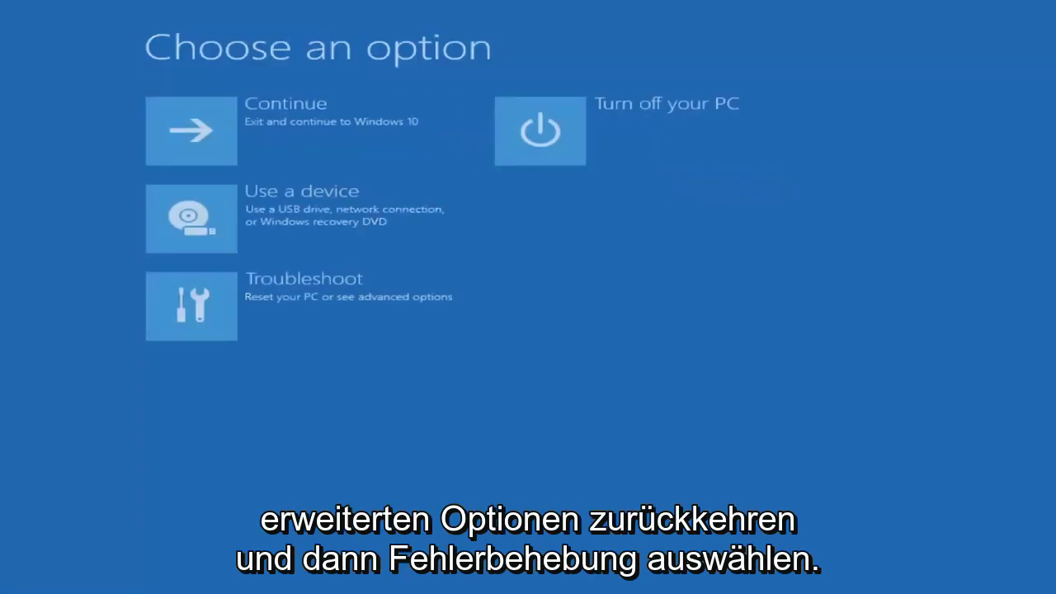
{"action": "left_click", "coordinate": [324, 307]}
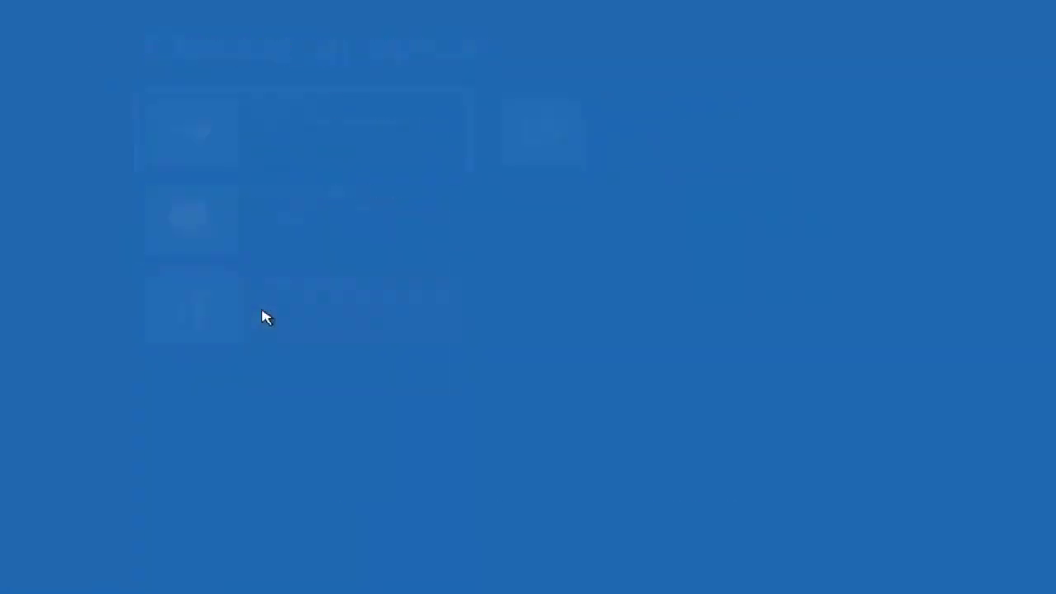
{"action": "left_click", "coordinate": [276, 232]}
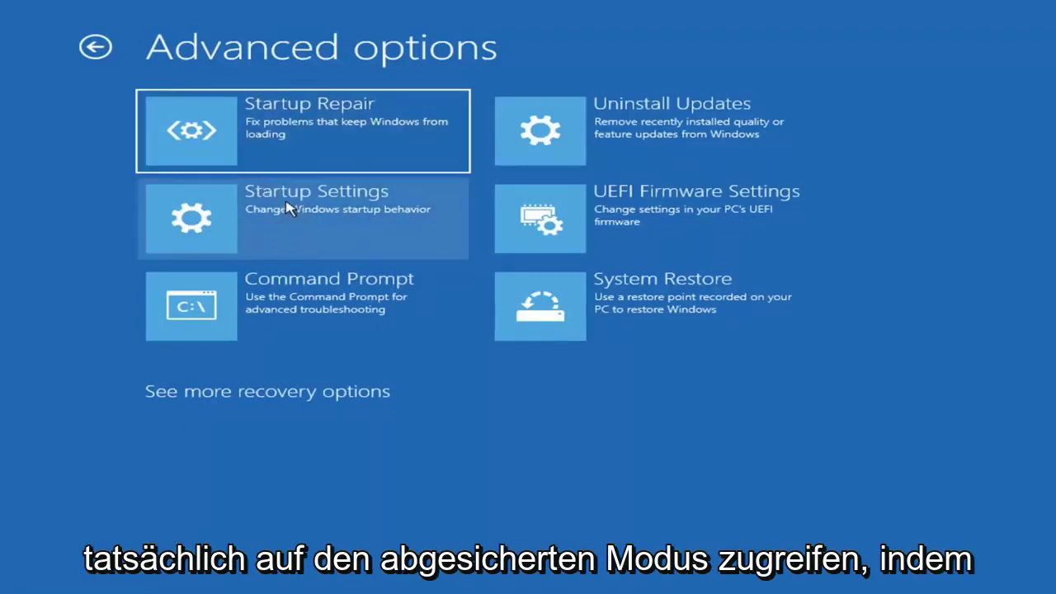
{"action": "left_click", "coordinate": [272, 219]}
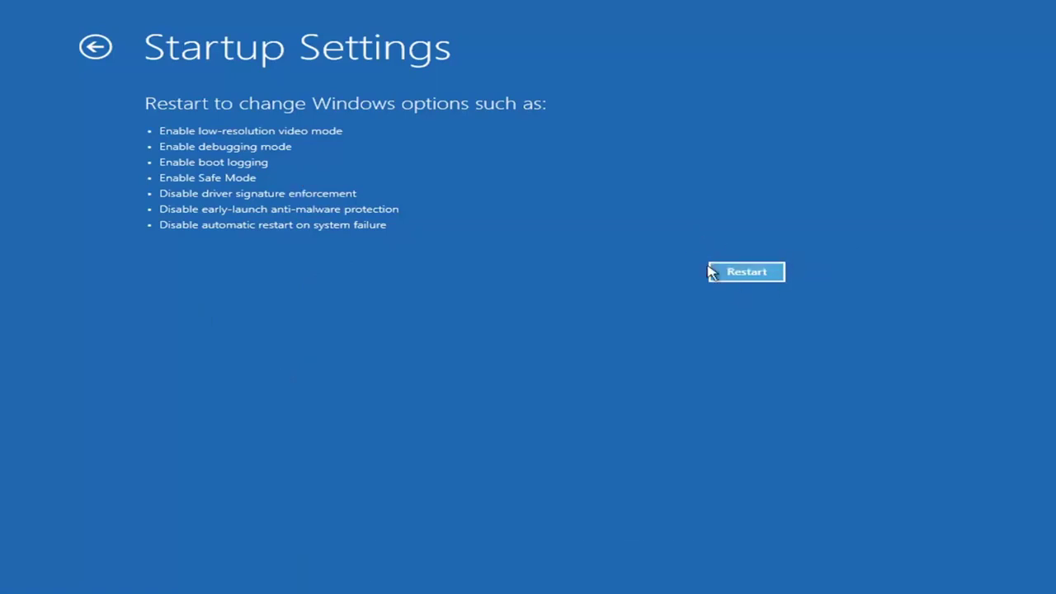
{"action": "left_click", "coordinate": [766, 274]}
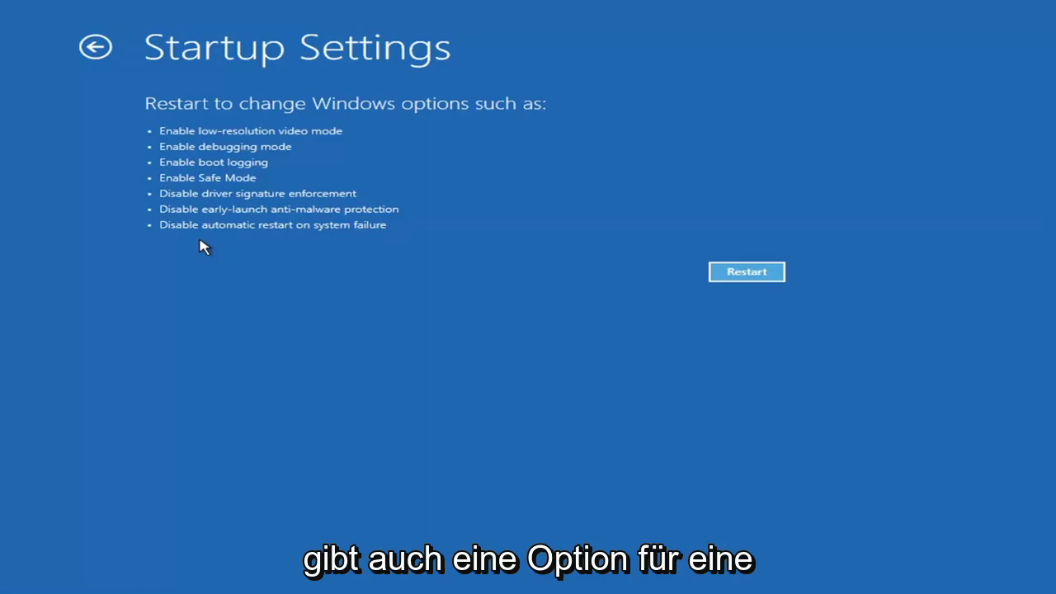
{"action": "left_click", "coordinate": [88, 46]}
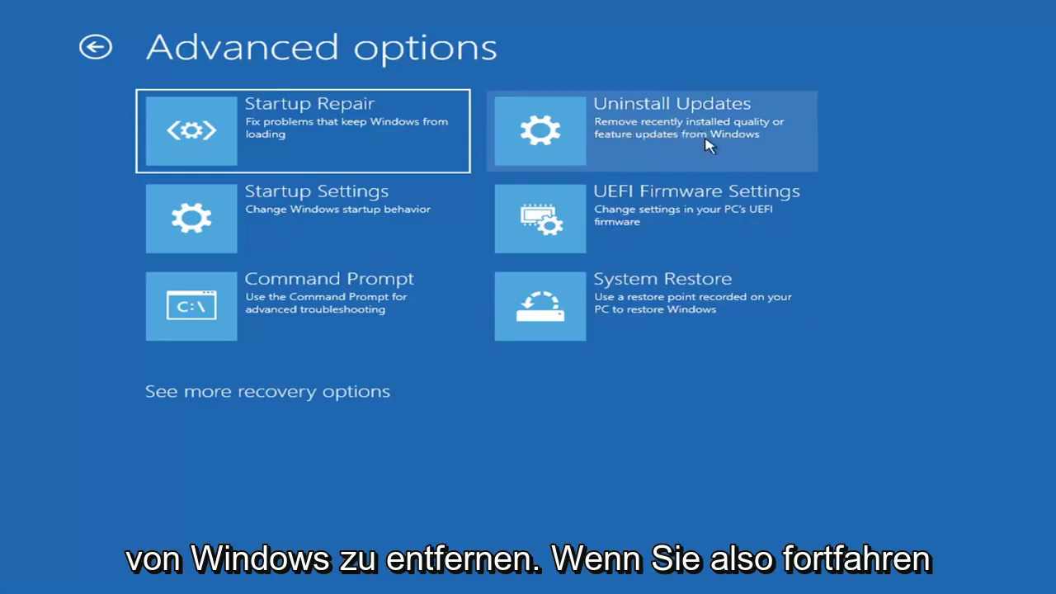
{"action": "left_click", "coordinate": [615, 137]}
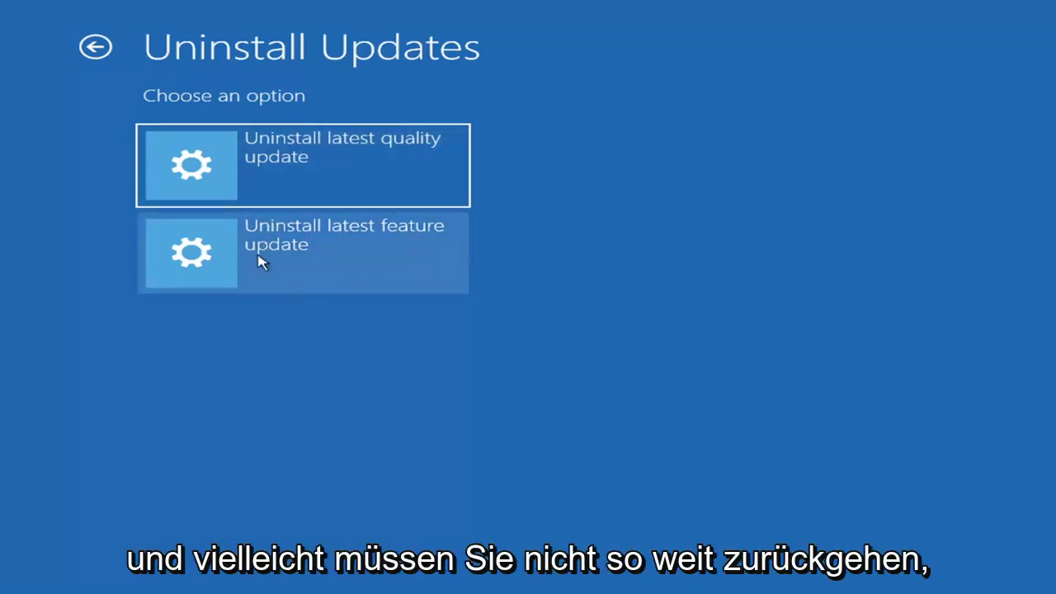
{"action": "left_click", "coordinate": [97, 47]}
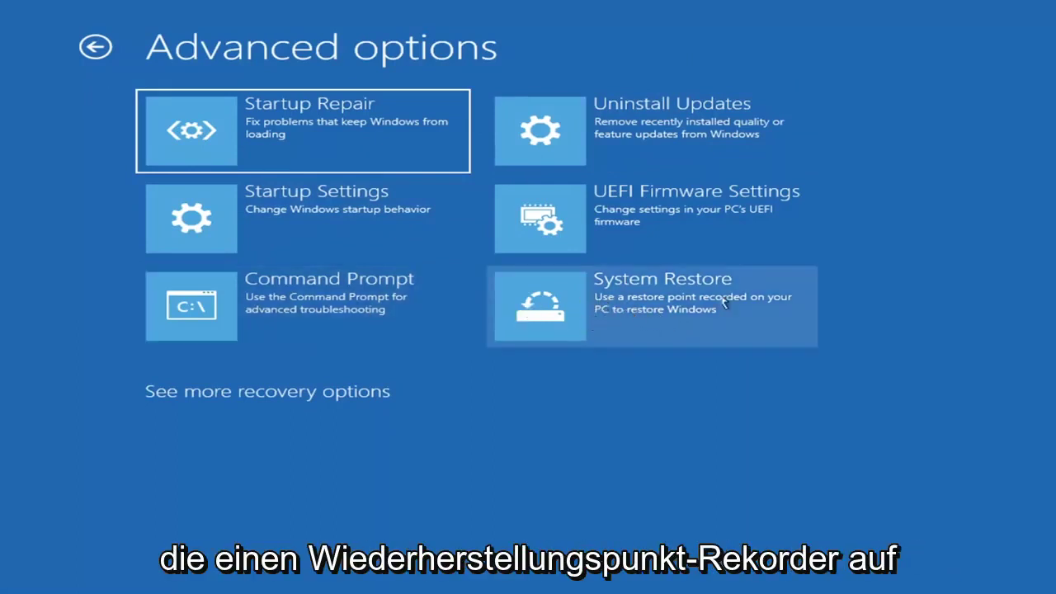
Step: Restore the system to the 7/9/2021 "Before Updates" restore point with System Restore and restart the computer
{"action": "left_click", "coordinate": [689, 322]}
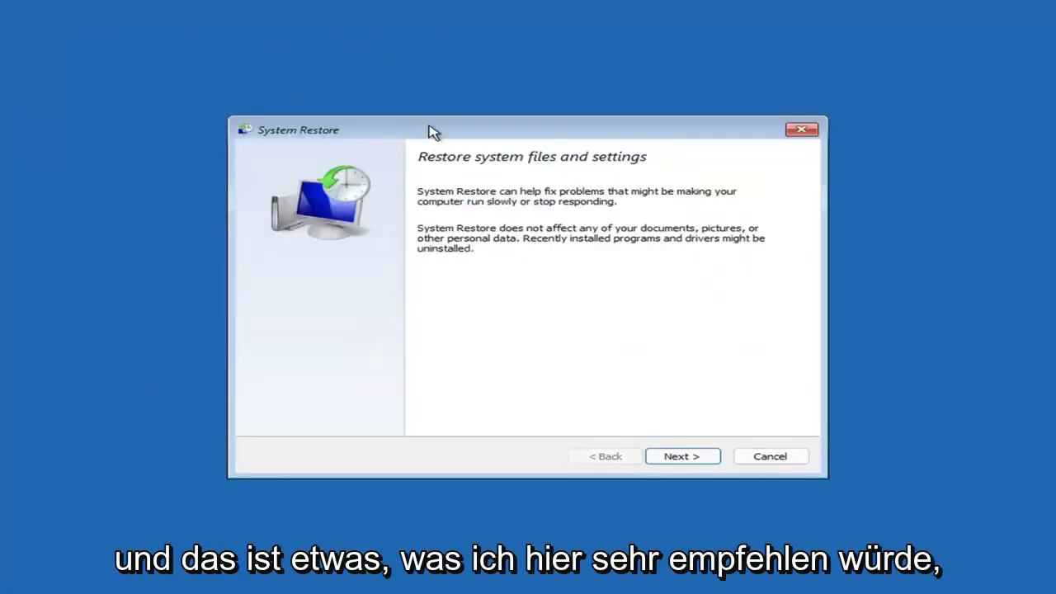
{"action": "left_click", "coordinate": [674, 457]}
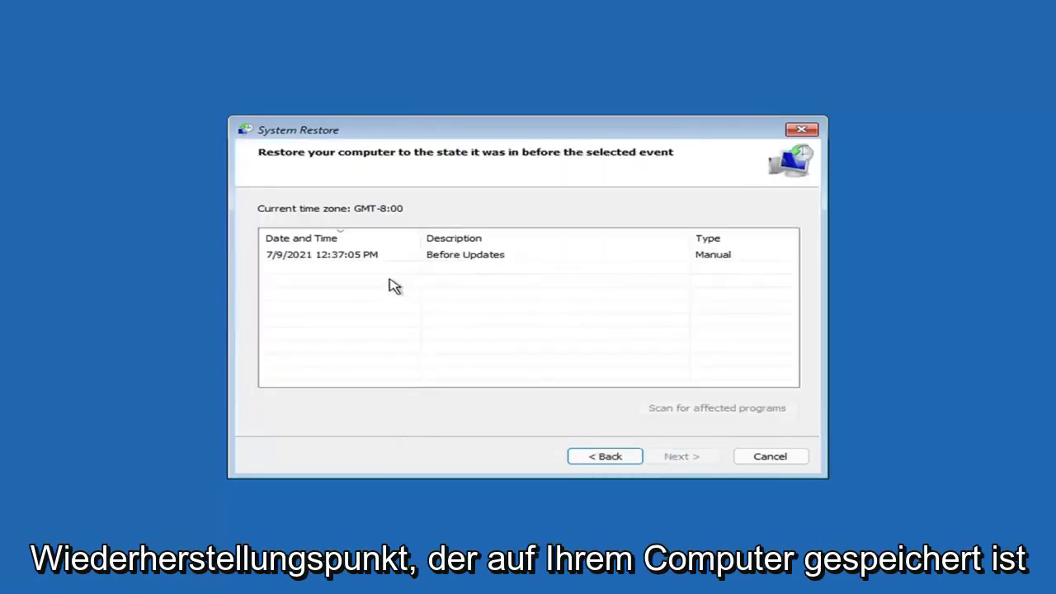
{"action": "left_click", "coordinate": [325, 257]}
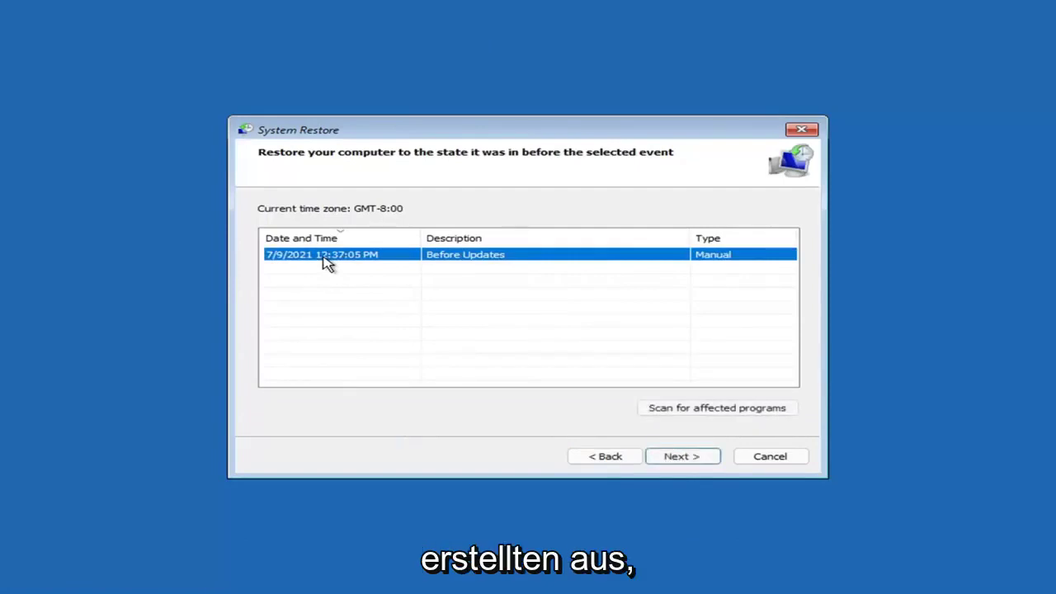
{"action": "left_click", "coordinate": [695, 459]}
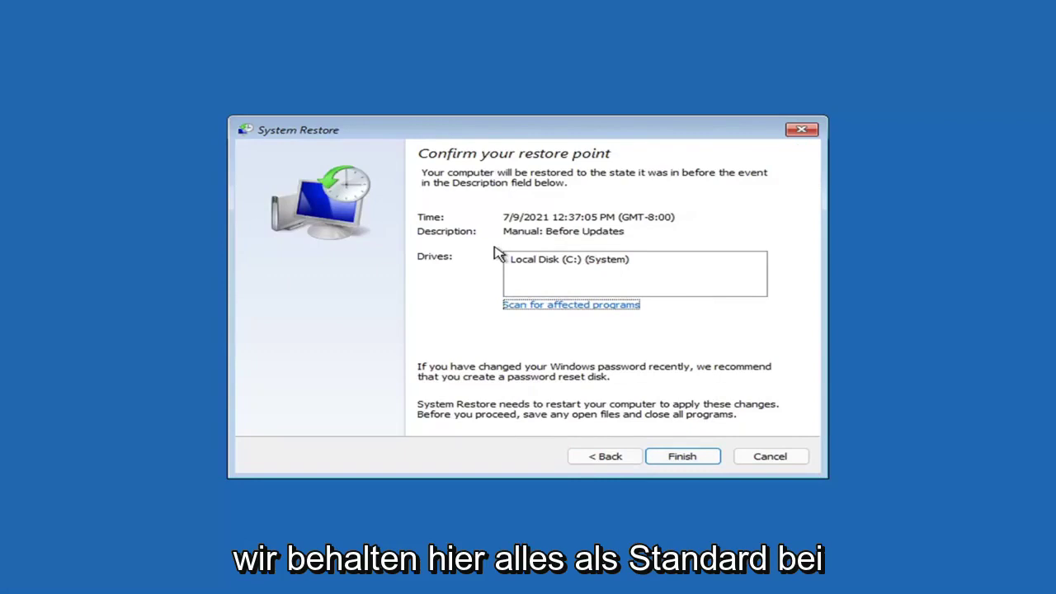
{"action": "left_click", "coordinate": [684, 463]}
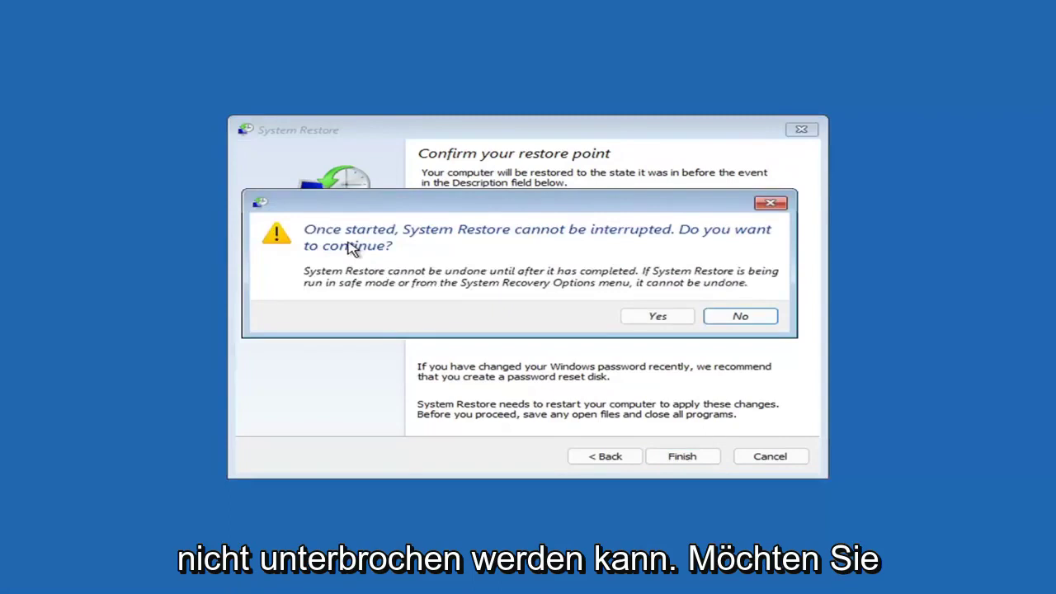
{"action": "left_click", "coordinate": [659, 319]}
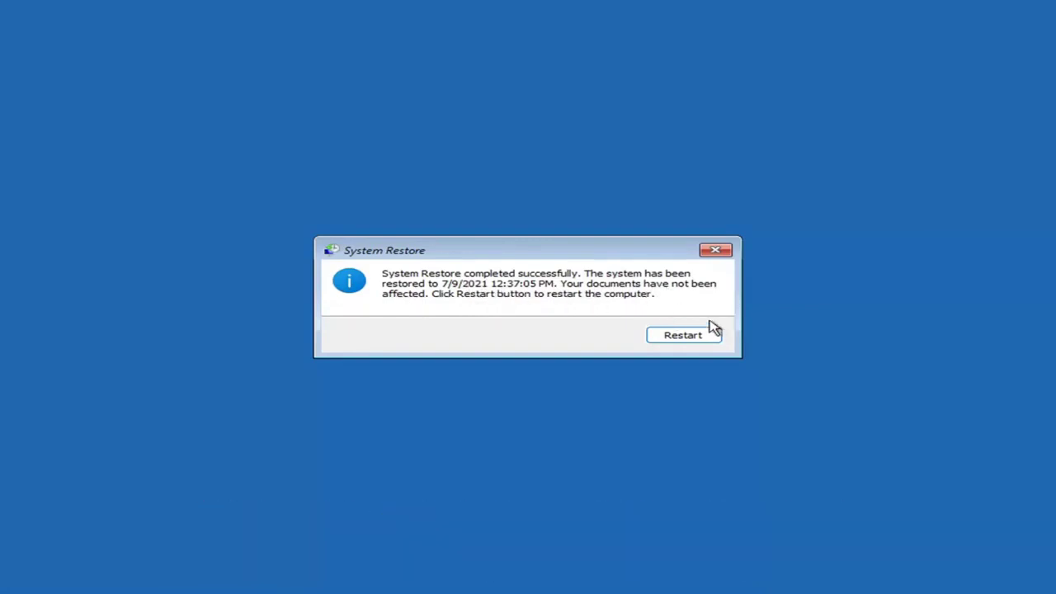
{"action": "left_click", "coordinate": [675, 339]}
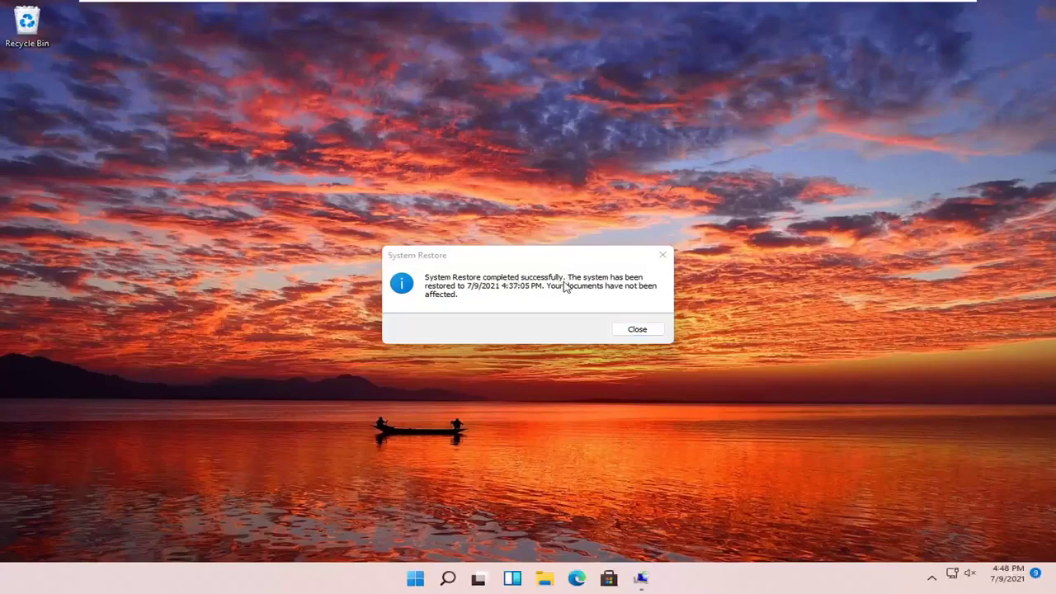
{"action": "left_click", "coordinate": [663, 255]}
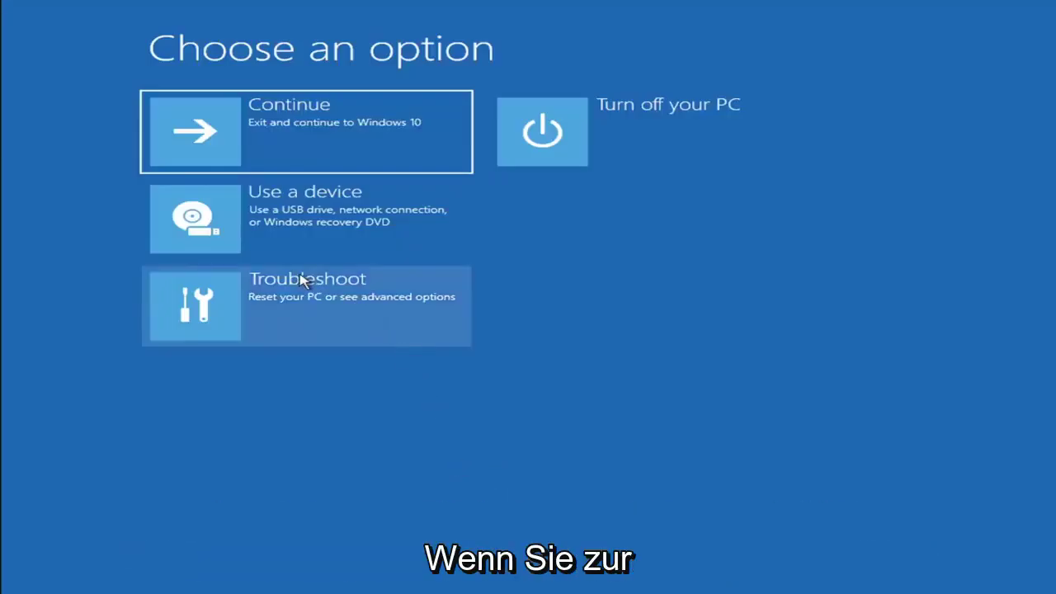
Step: Examine the Reset this PC choices for keeping or removing files, and return to the main recovery options
{"action": "left_click", "coordinate": [272, 317]}
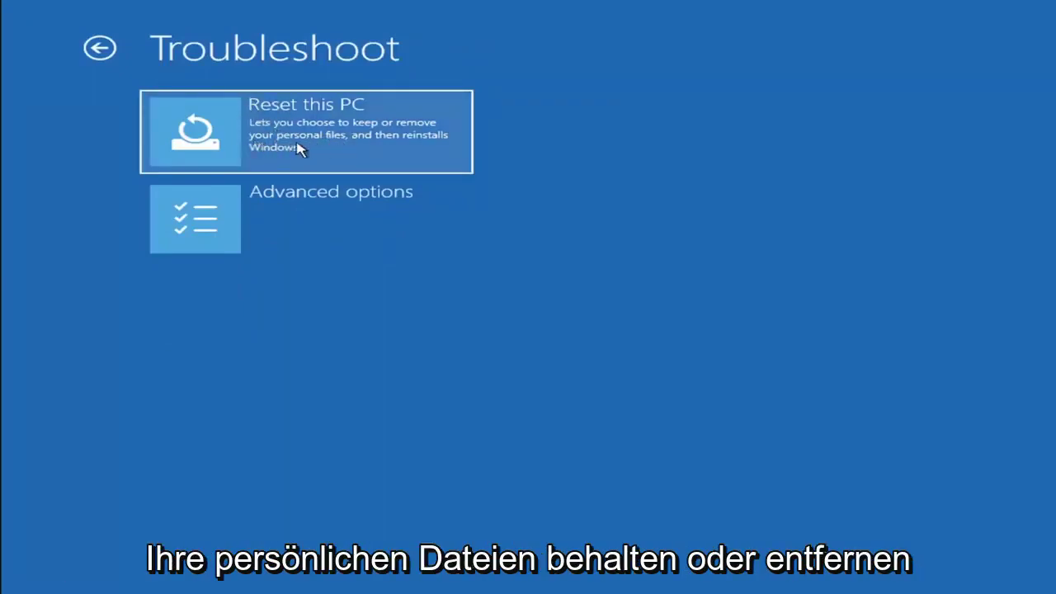
{"action": "left_click", "coordinate": [348, 151]}
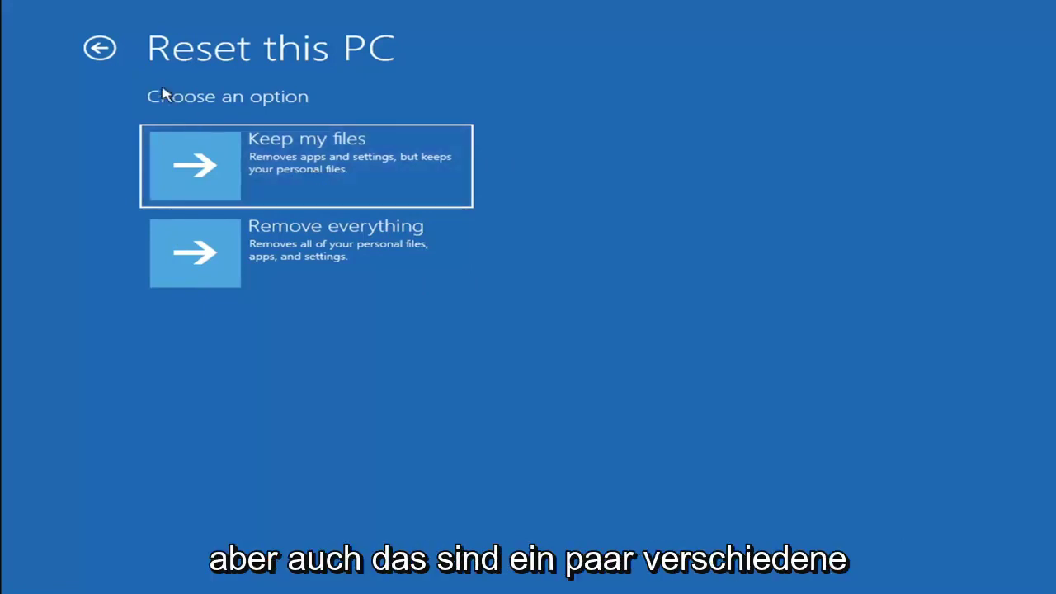
{"action": "left_click", "coordinate": [110, 51]}
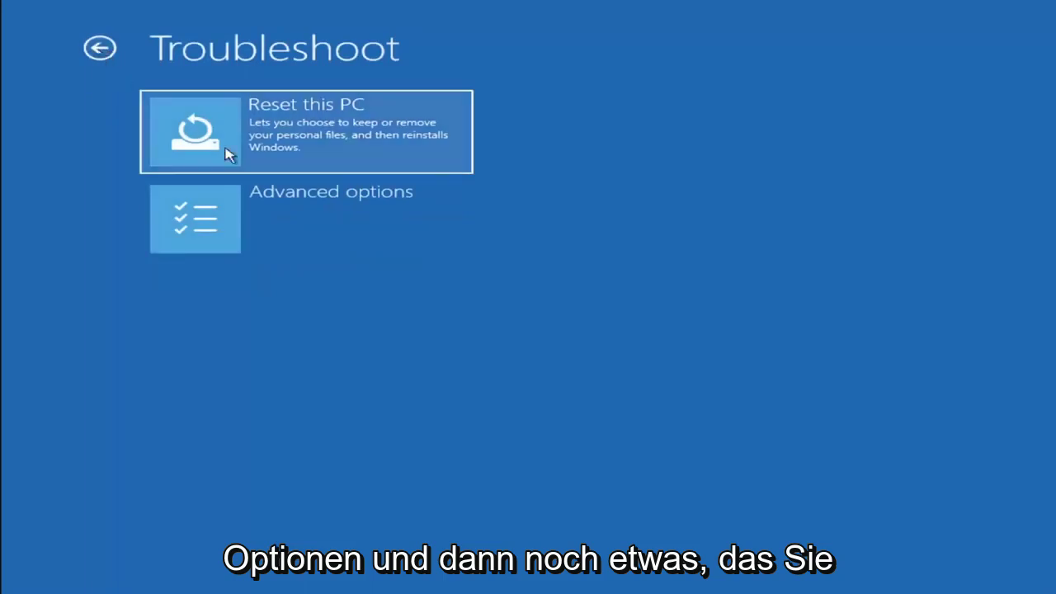
{"action": "left_click", "coordinate": [111, 48]}
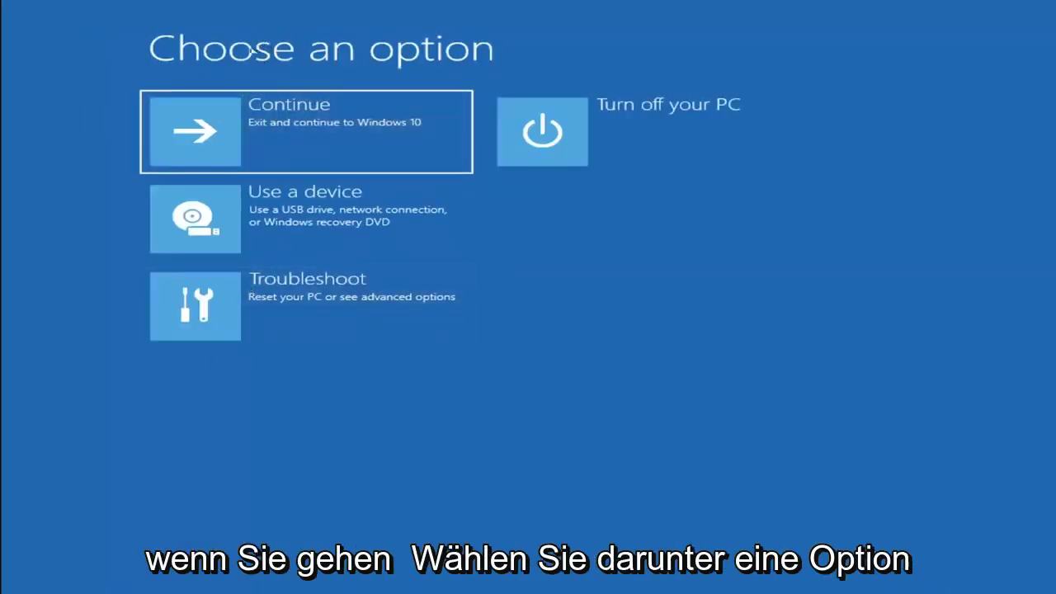
Step: In the recovery Command Prompt, switch to drive C: and list its contents with dir
{"action": "left_click", "coordinate": [322, 313]}
{"action": "left_click", "coordinate": [316, 229]}
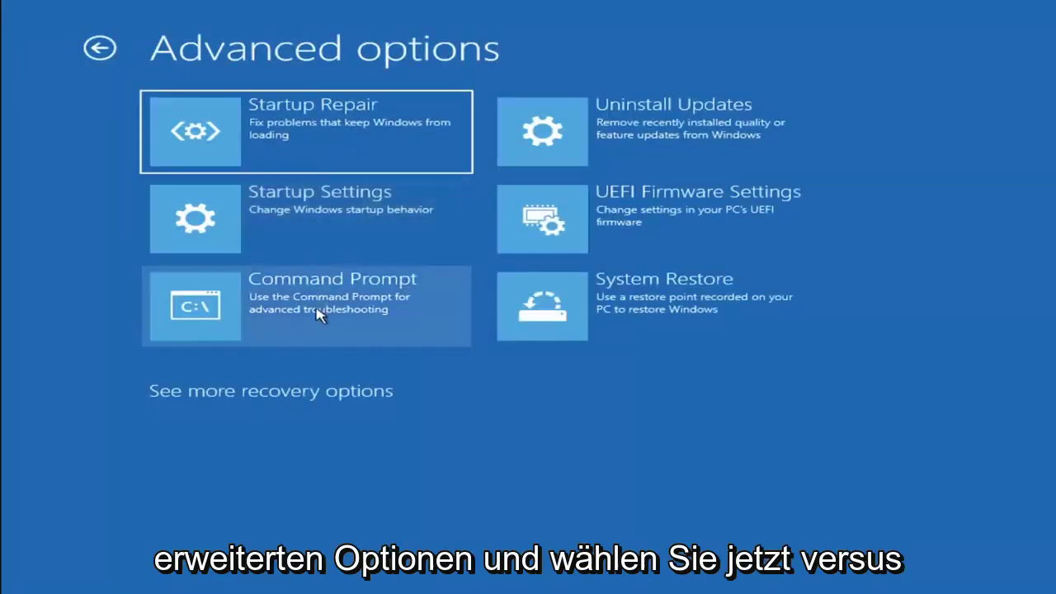
{"action": "left_click", "coordinate": [261, 309]}
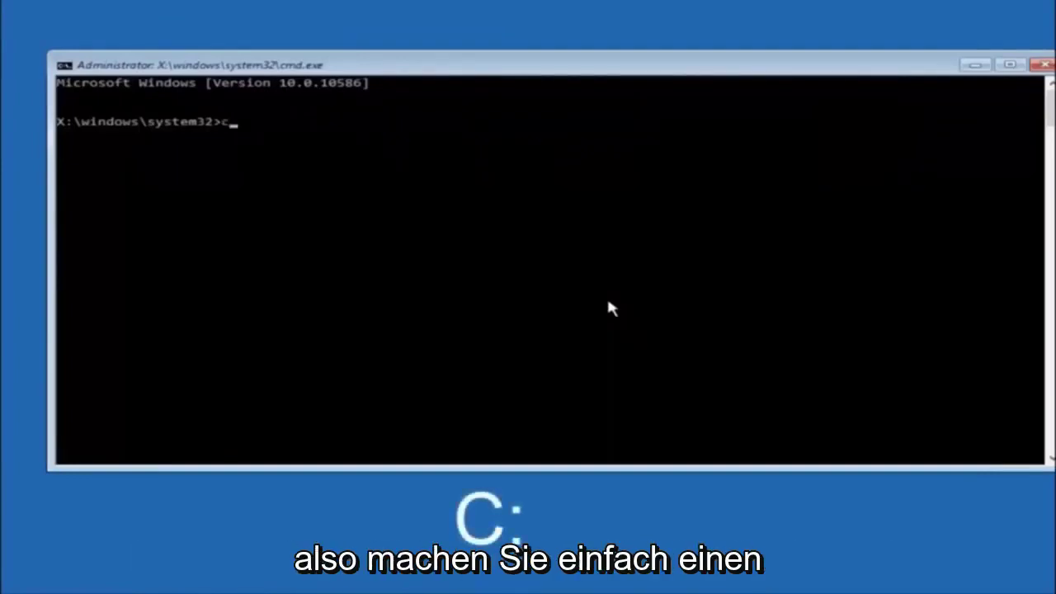
{"action": "key", "text": "Return"}
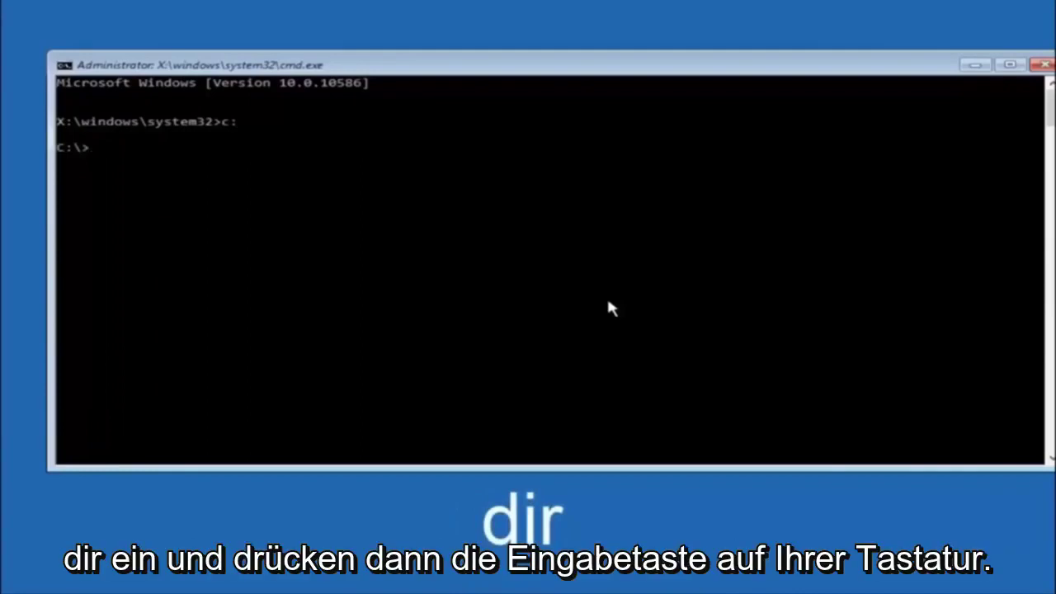
{"action": "type", "text": "dir"}
{"action": "key", "text": "Return"}
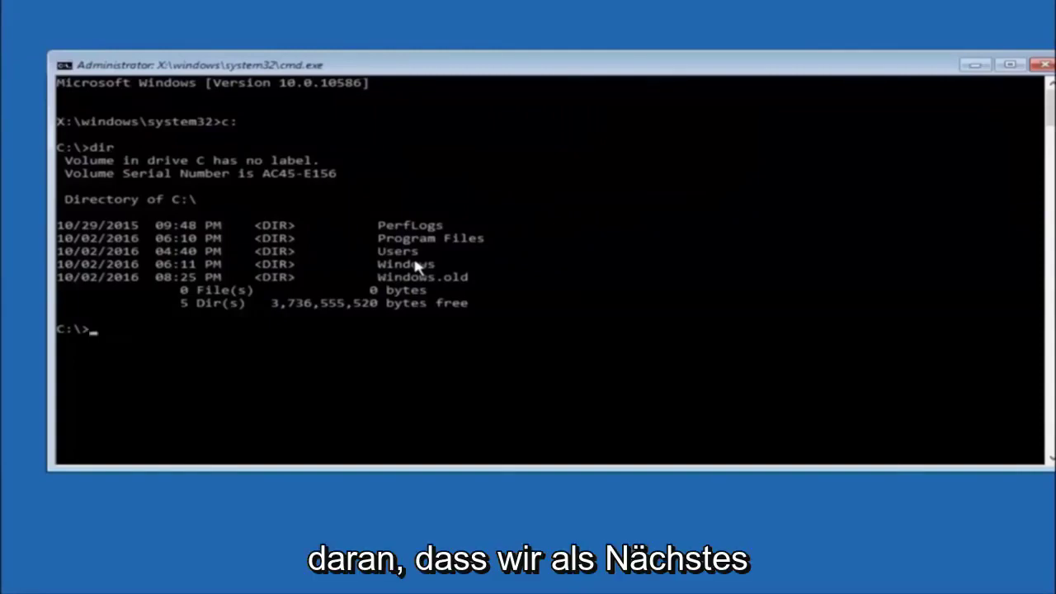
Step: Change to the \windows\system32\config directory and create a folder named backup in it
{"action": "type", "text": "cd \\windows\\system32\\config"}
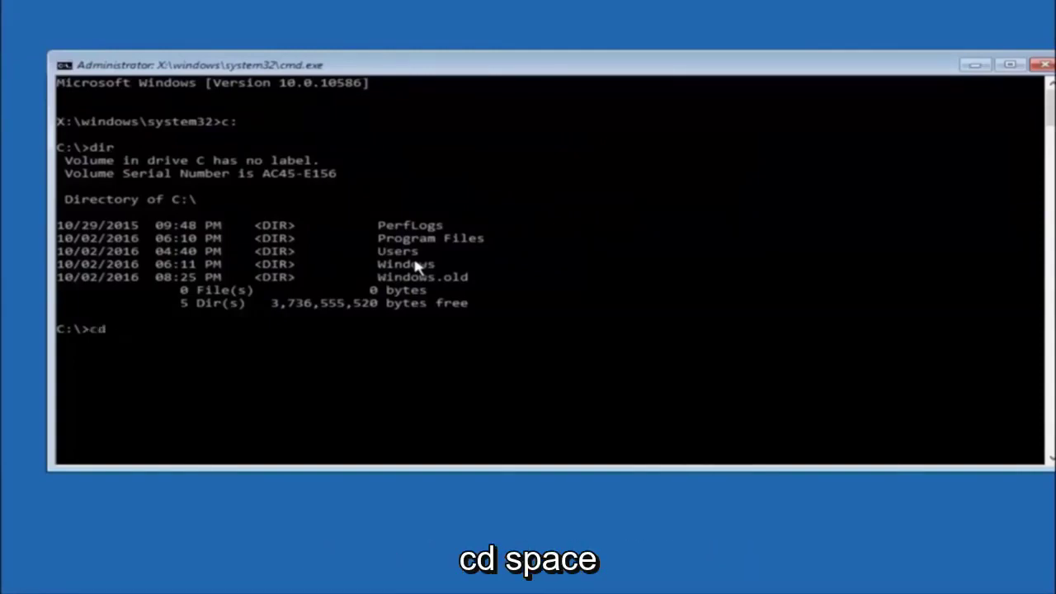
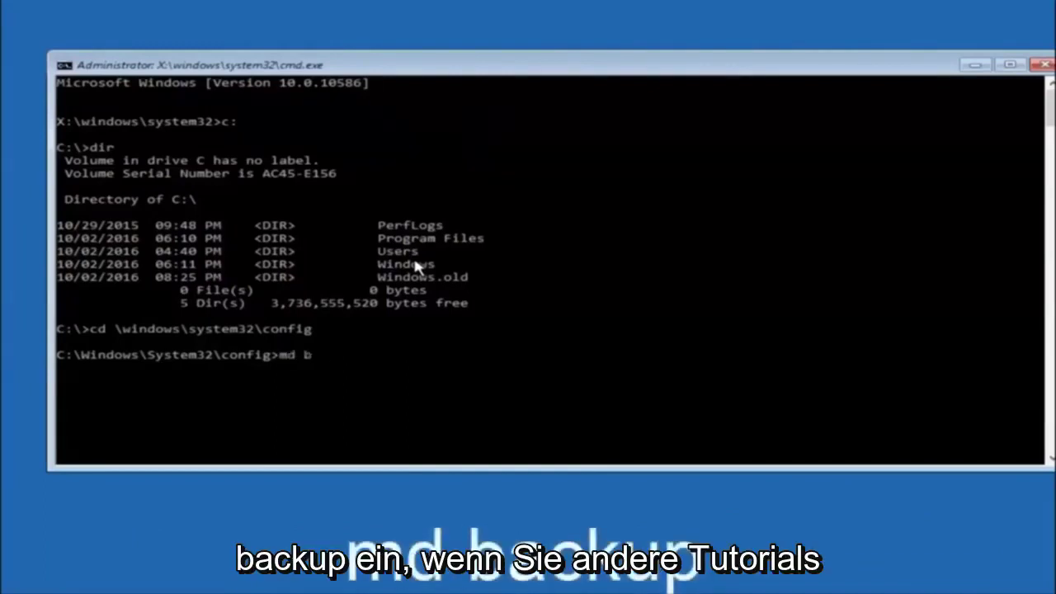
{"action": "type", "text": "up"}
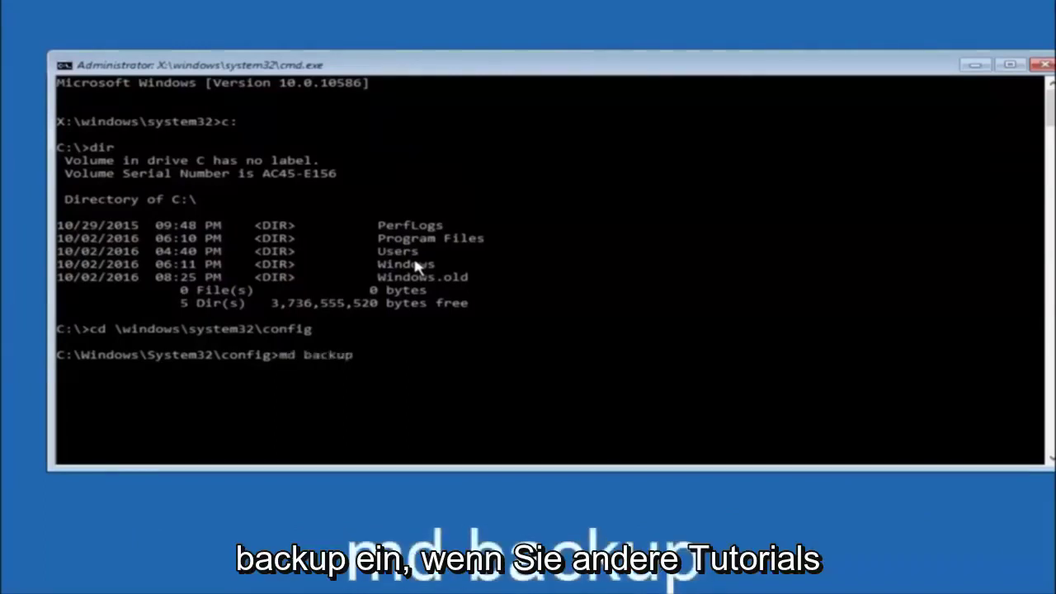
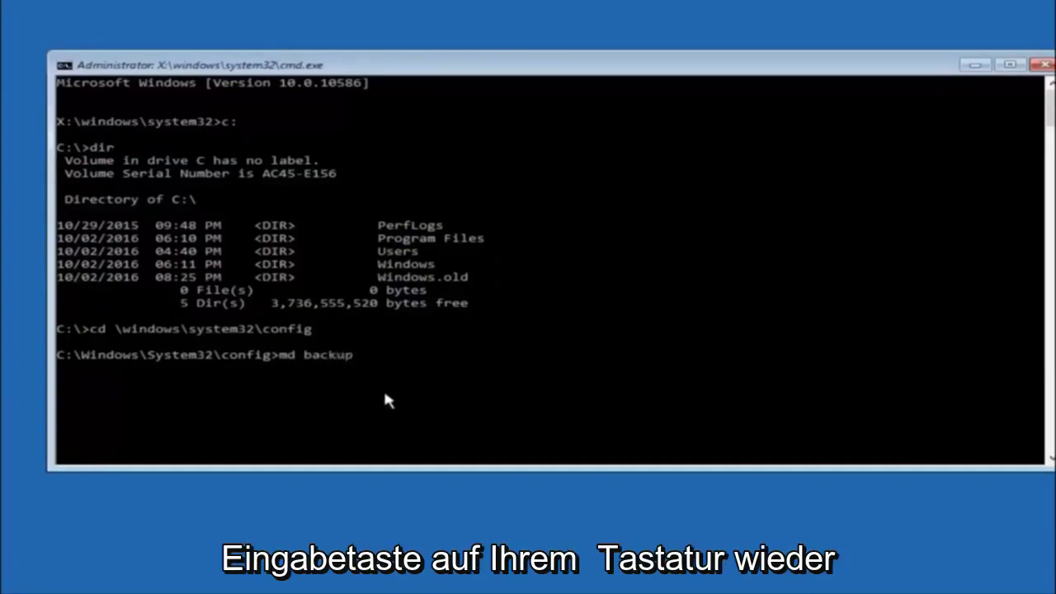
{"action": "key", "text": "Return"}
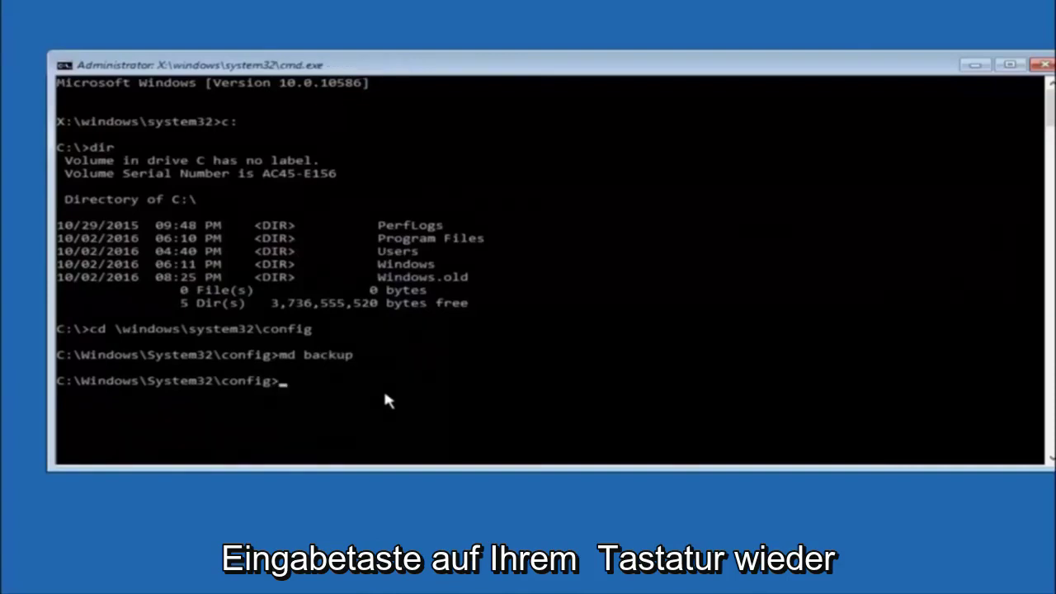
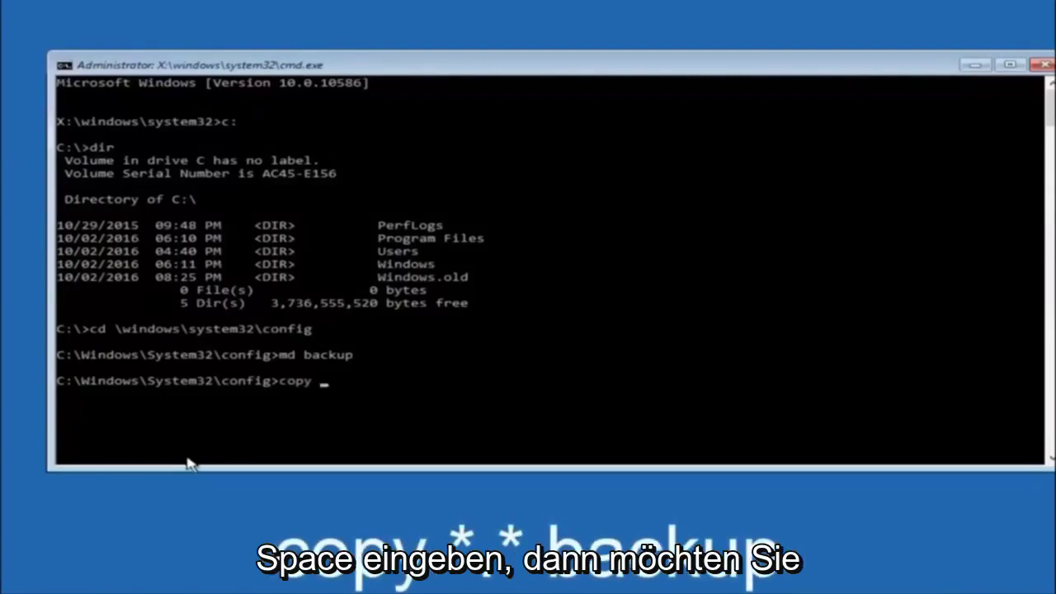
Step: Copy all files from the config directory into the backup folder with copy *.* backup
{"action": "type", "text": " *"}
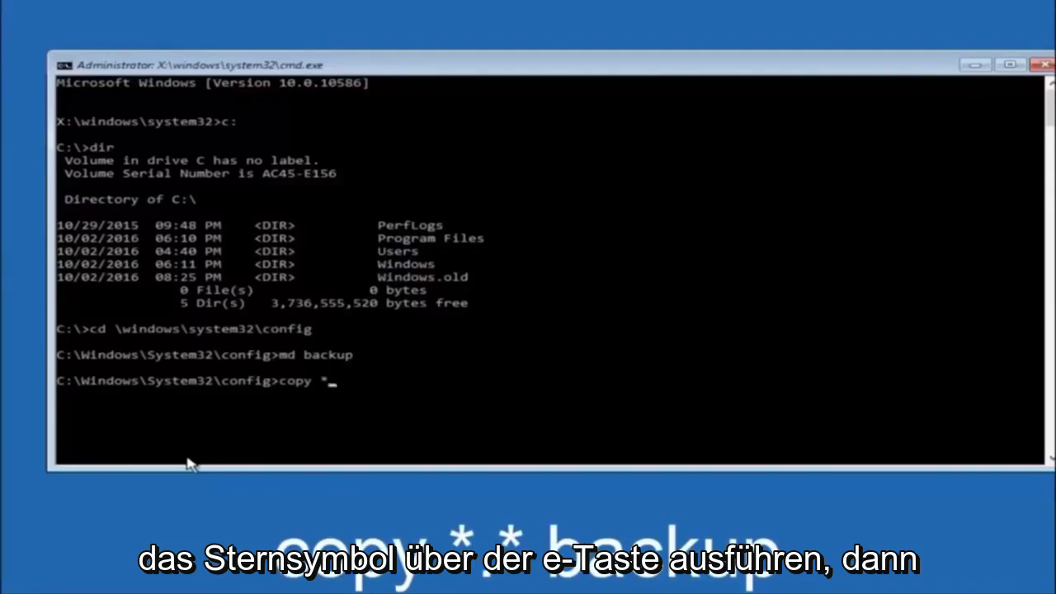
{"action": "type", "text": "."}
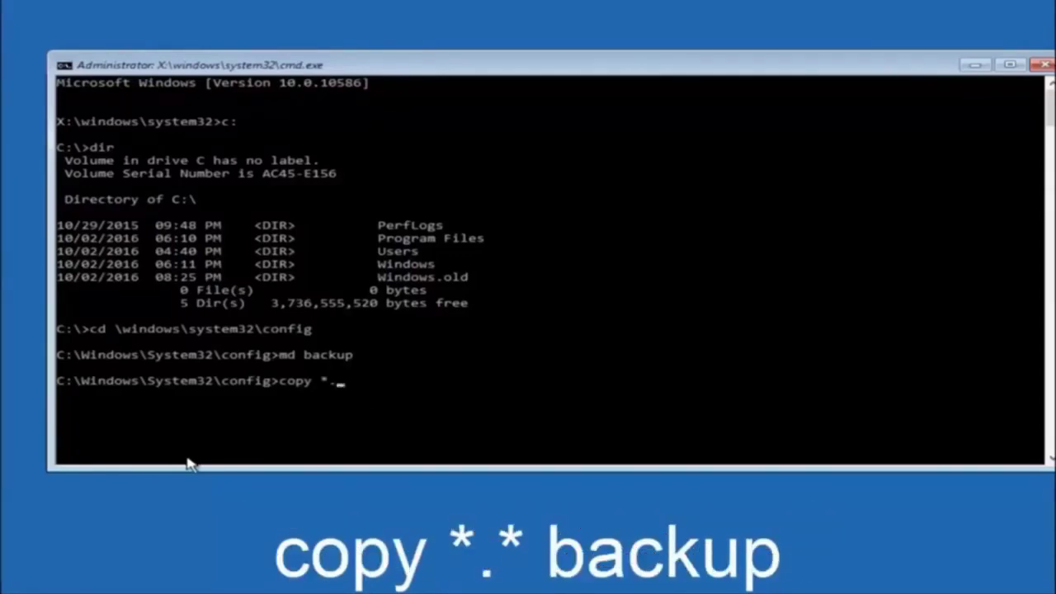
{"action": "type", "text": ".* backup"}
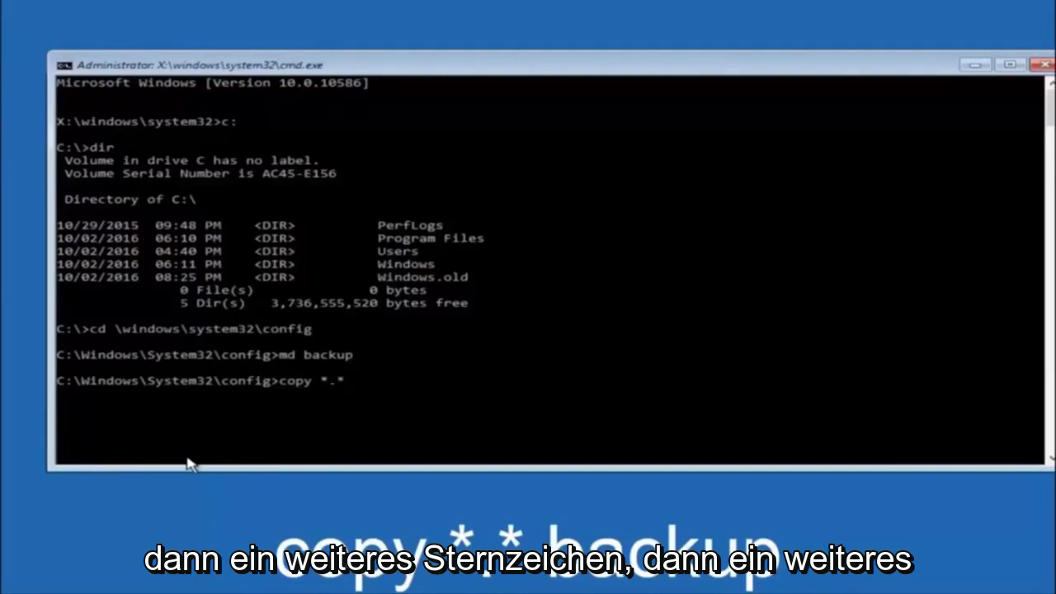
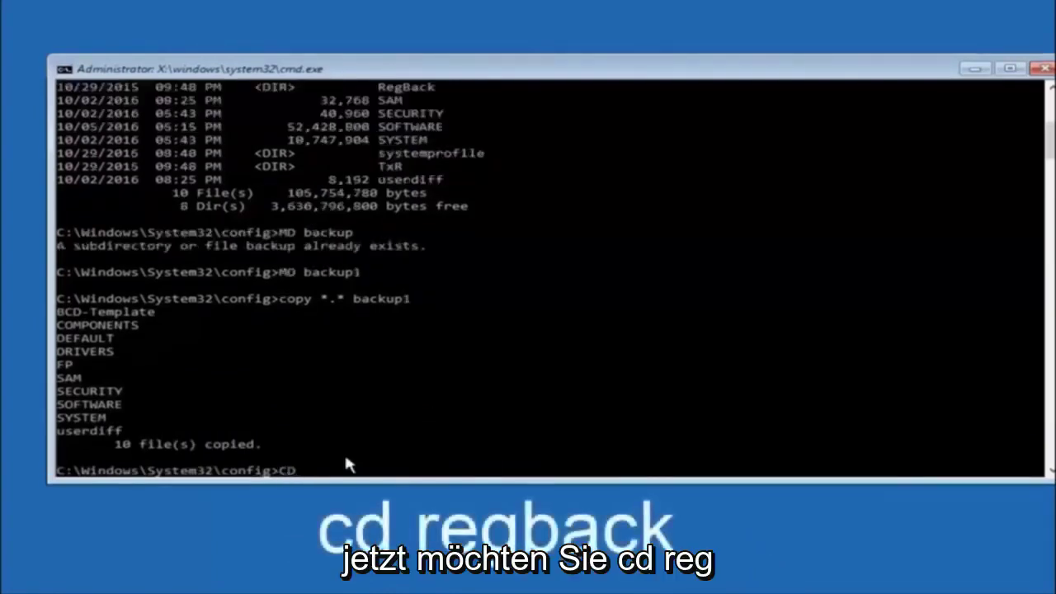
Step: Change to the regback directory inside config and list its contents with dir
{"action": "type", "text": "reg"}
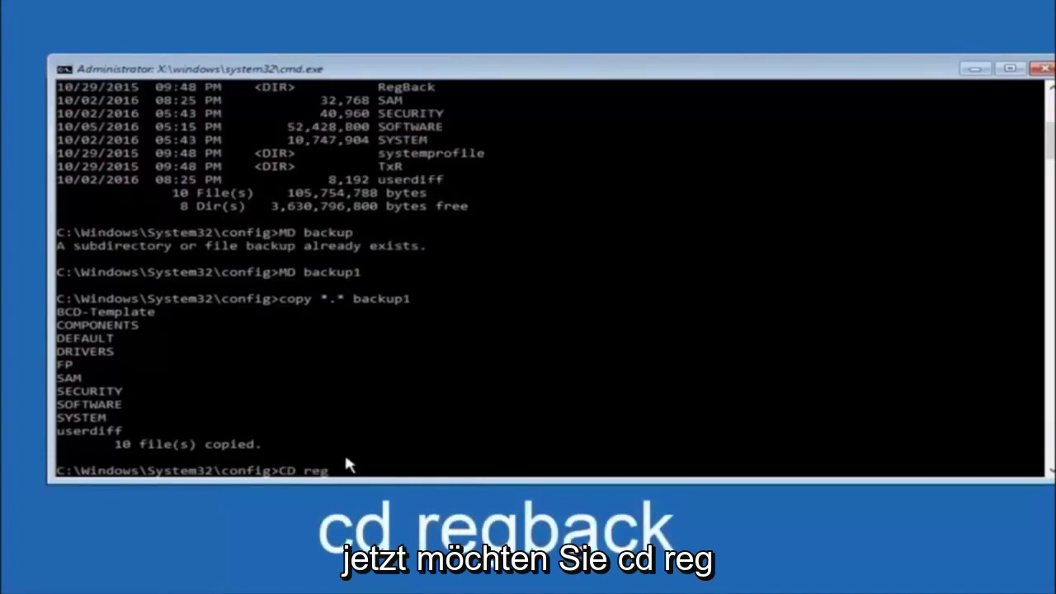
{"action": "type", "text": "ba"}
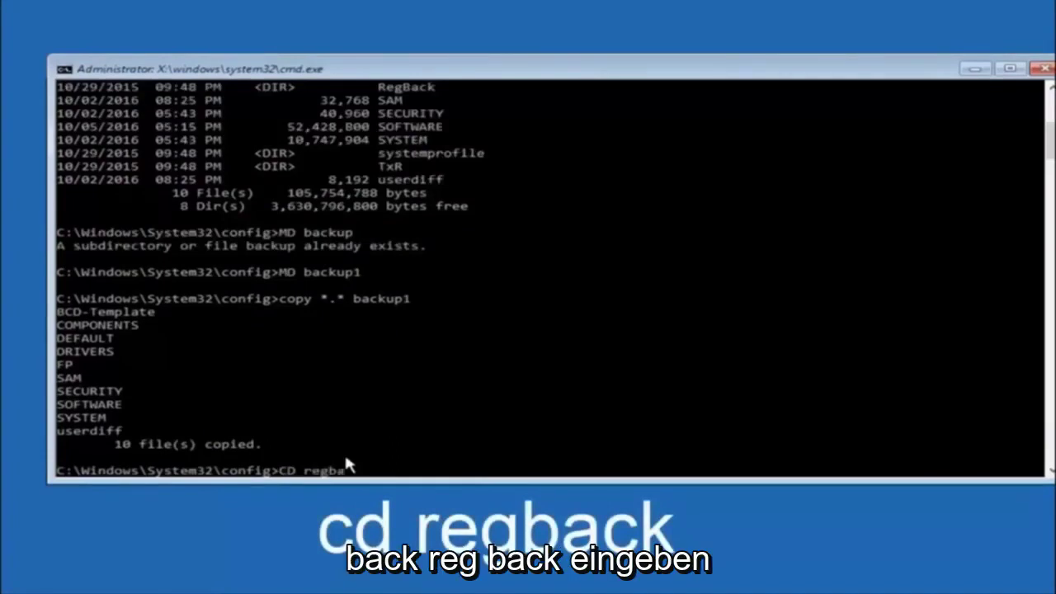
{"action": "type", "text": "ck"}
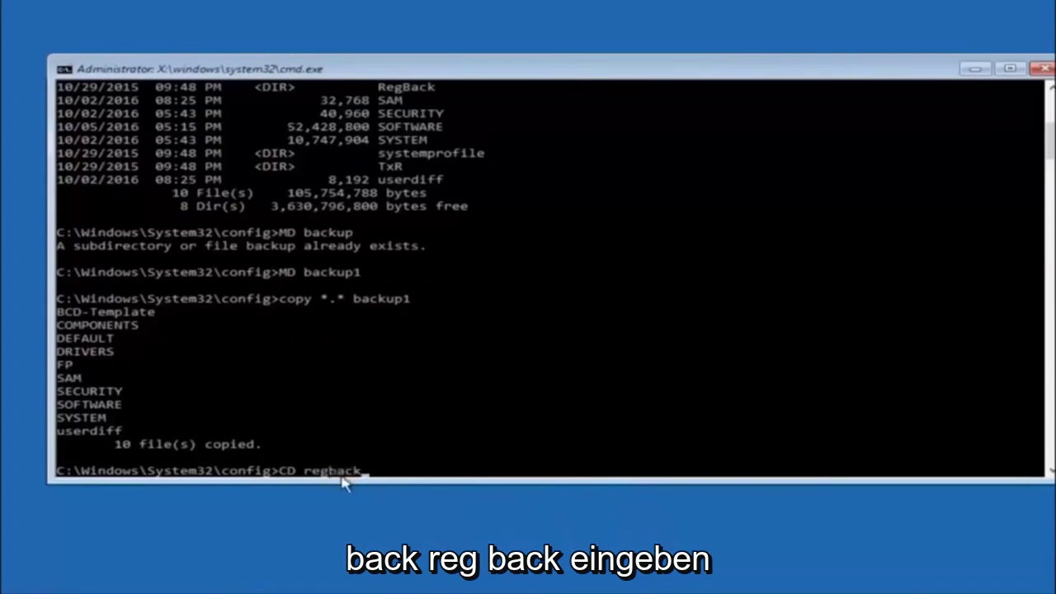
{"action": "key", "text": "Return"}
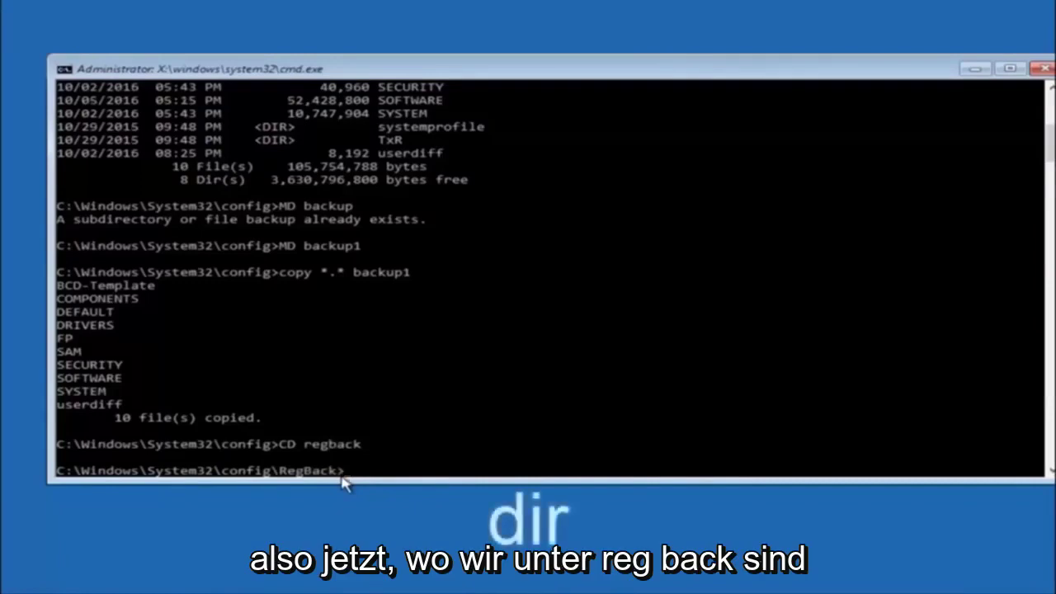
{"action": "type", "text": "dir"}
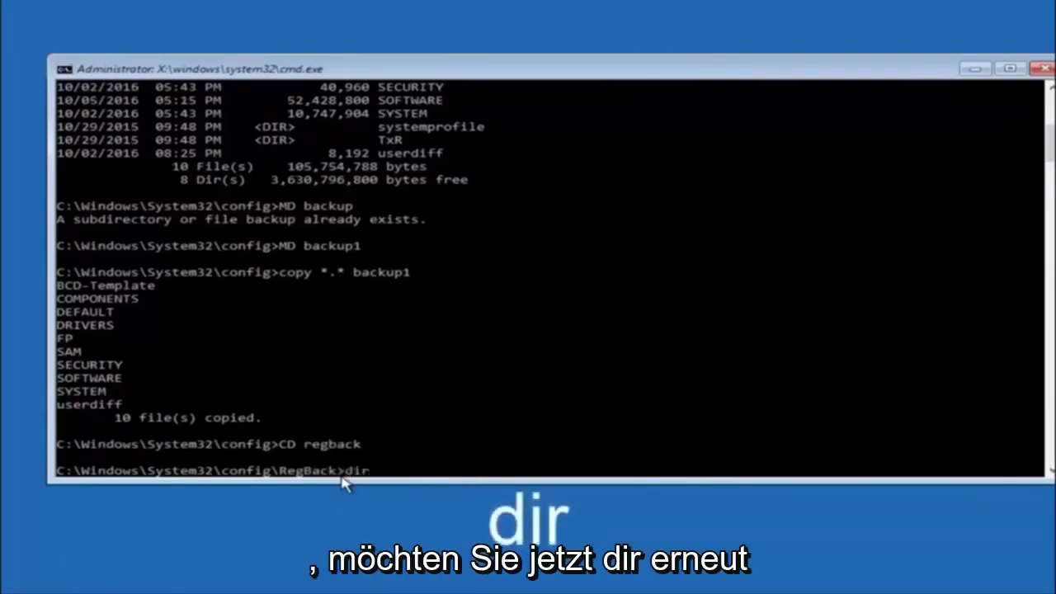
{"action": "key", "text": "Return"}
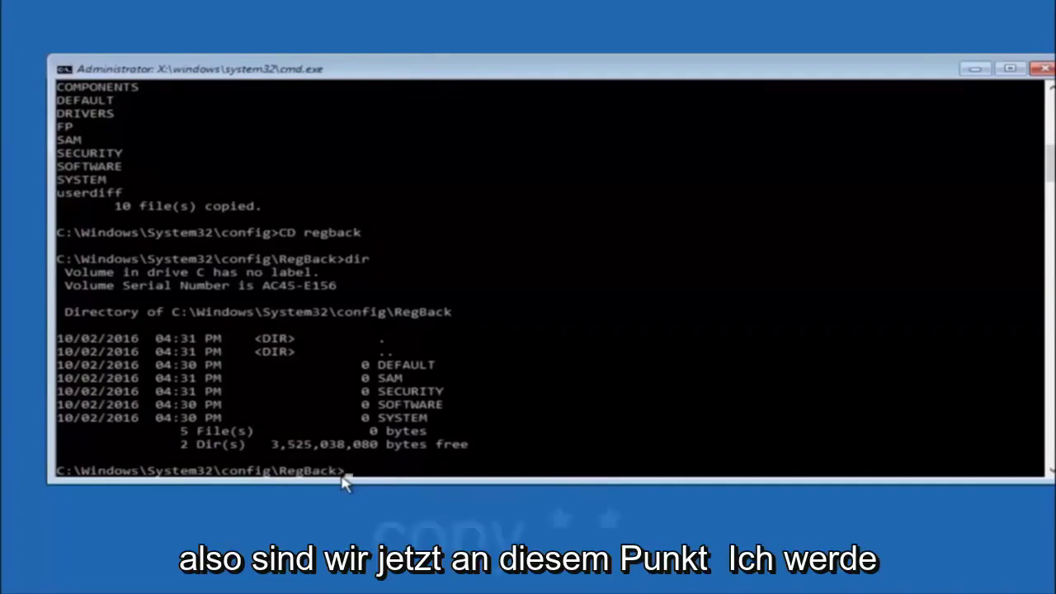
Step: Copy all RegBack files to the parent config directory with copy *.* .., answer A to overwrite all, and close the Command Prompt
{"action": "type", "text": "copy *.*"}
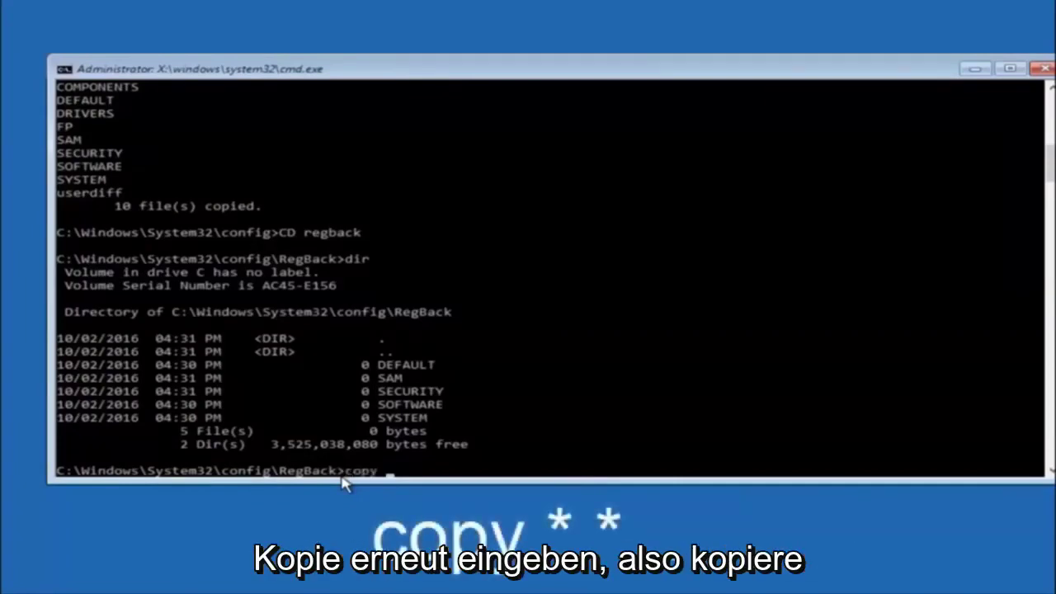
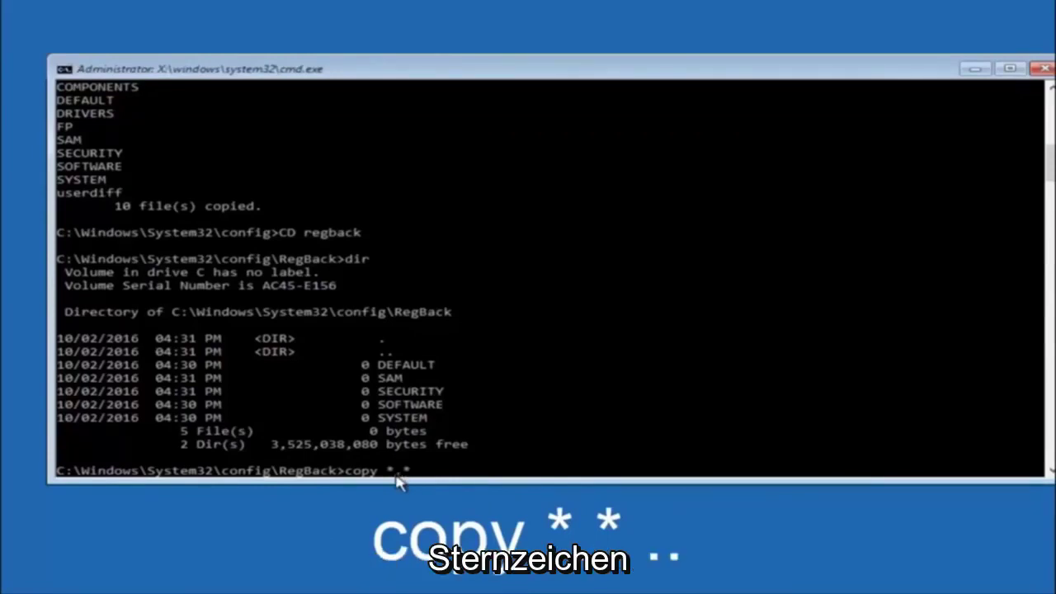
{"action": "key", "text": "BackSpace"}
{"action": "type", "text": "*"}
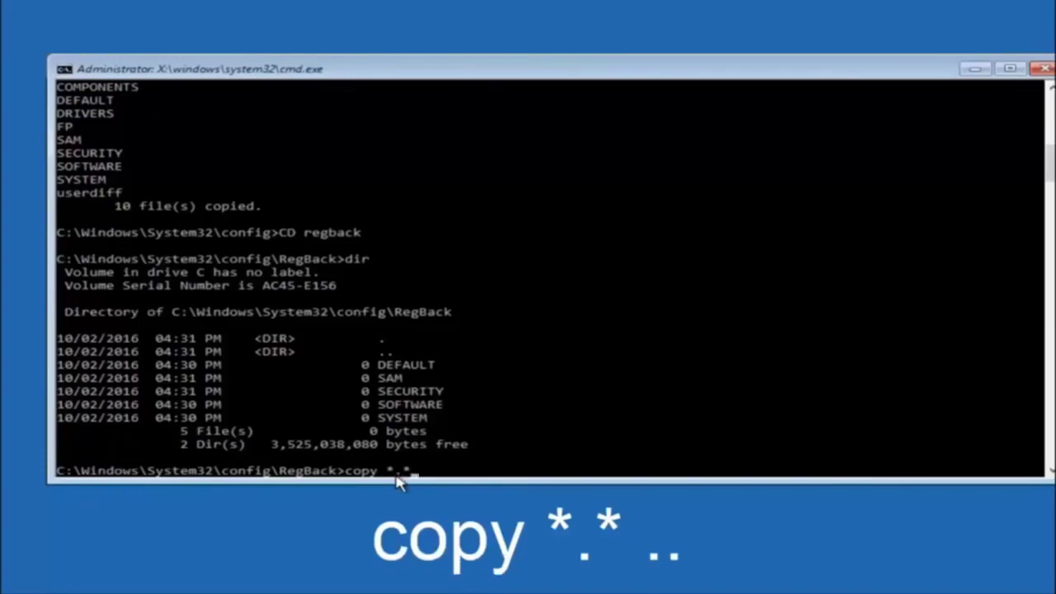
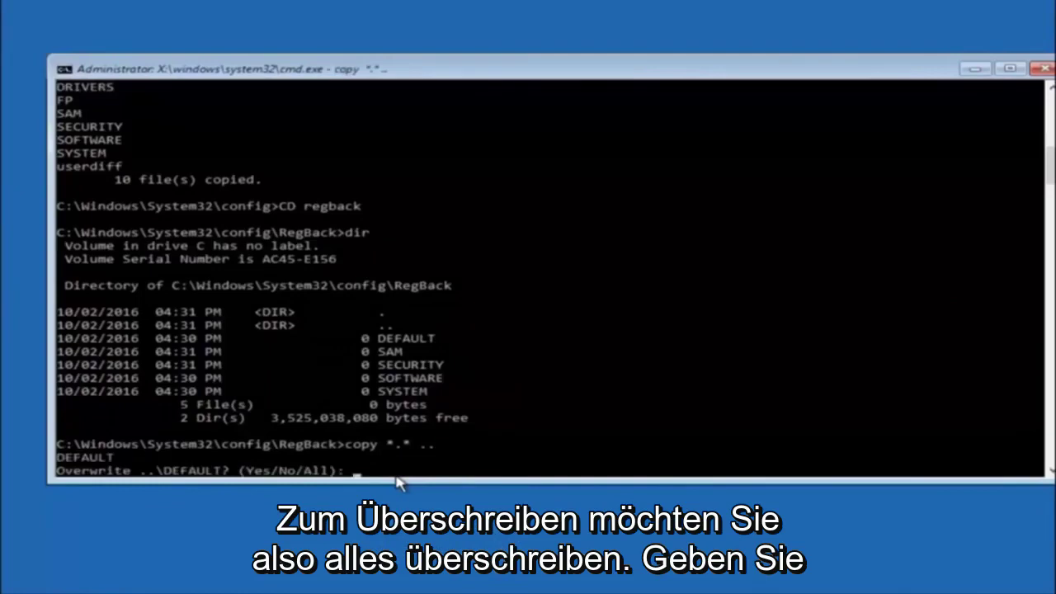
{"action": "type", "text": "A"}
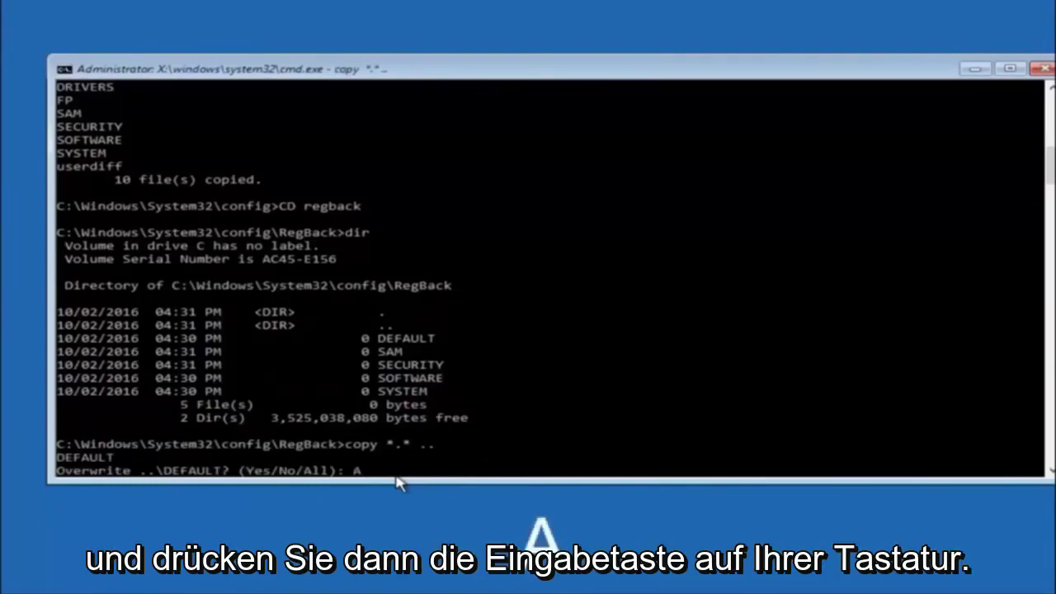
{"action": "key", "text": "Return"}
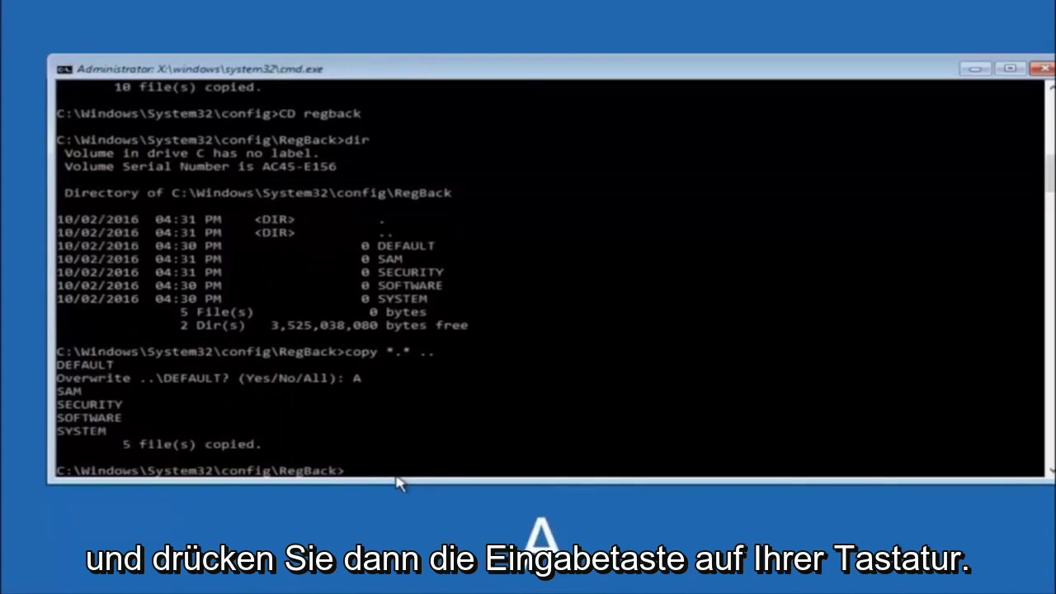
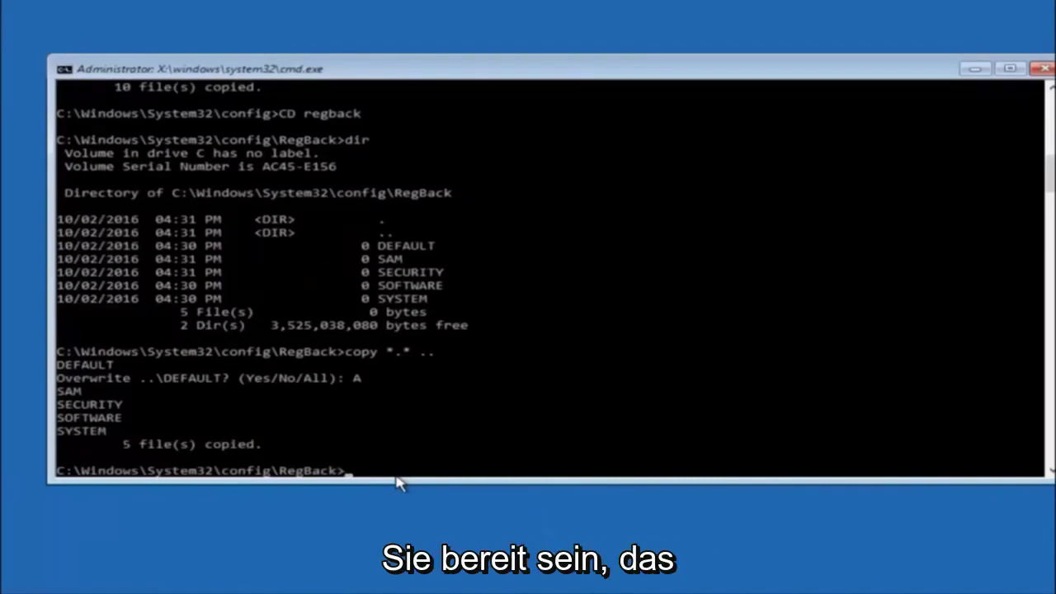
{"action": "left_click", "coordinate": [1044, 68]}
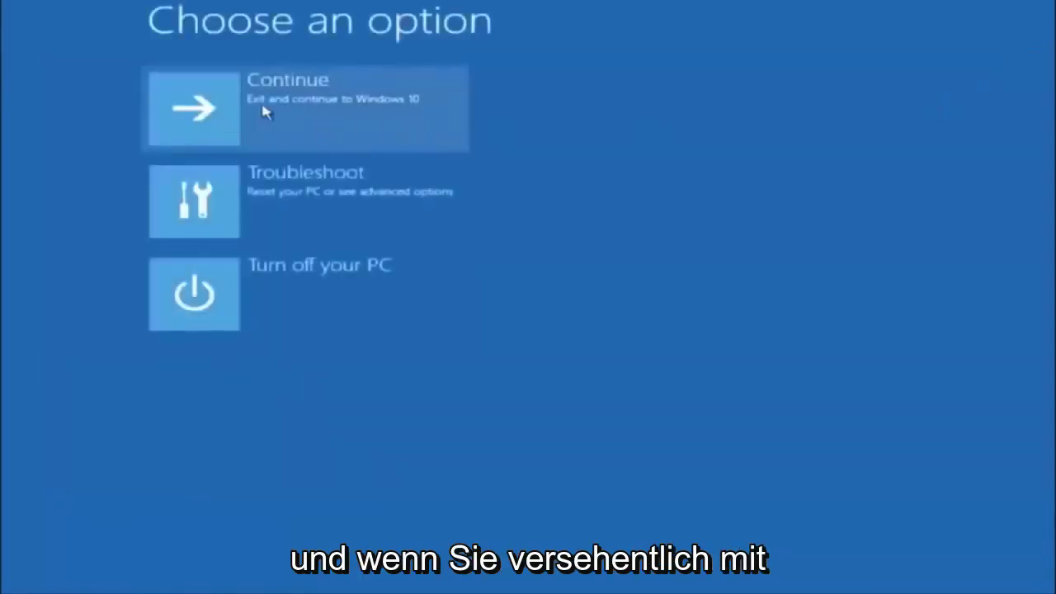